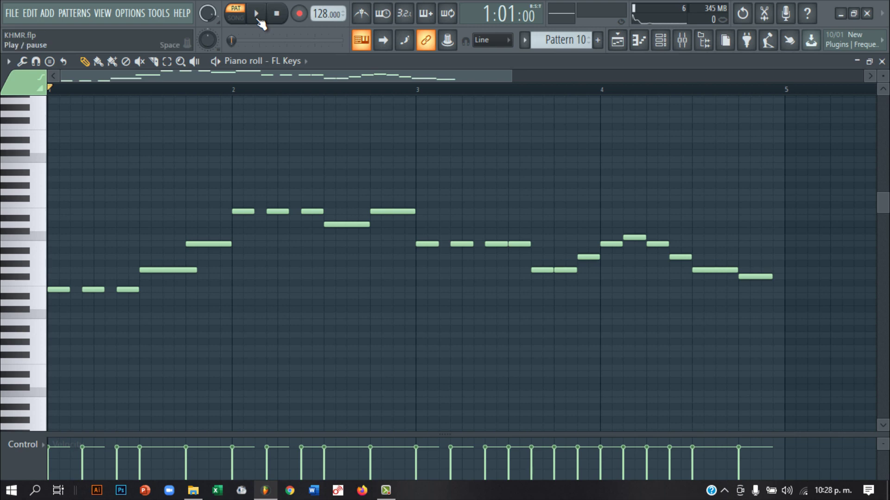
- Play back the Pattern 10 melody and the Pattern 1 melody with chords in the FL Keys piano roll
click(256, 14)
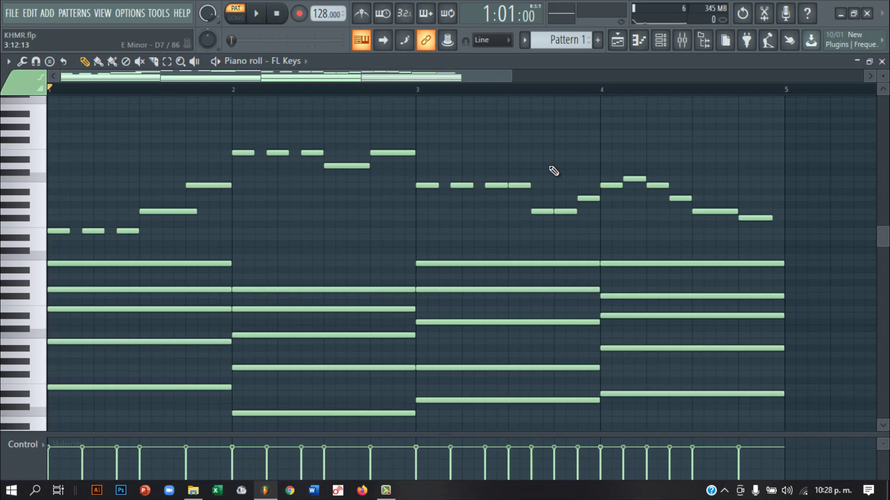
key(space)
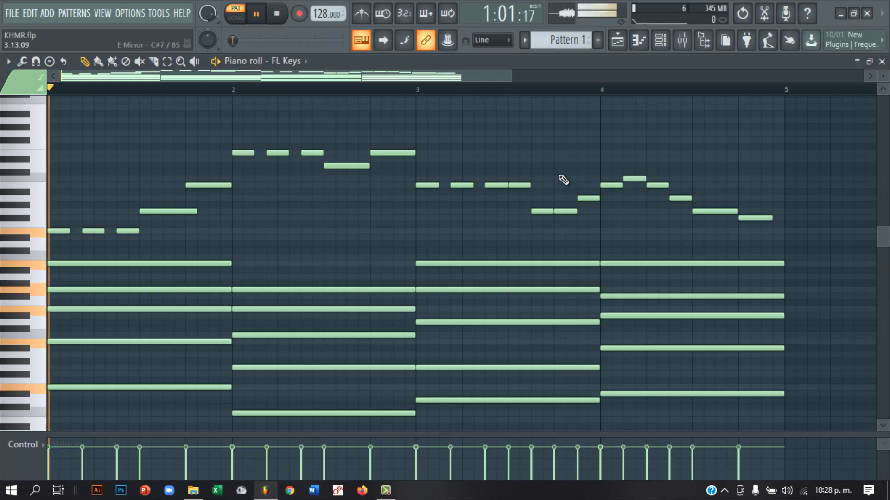
scroll(587, 187, down, 1)
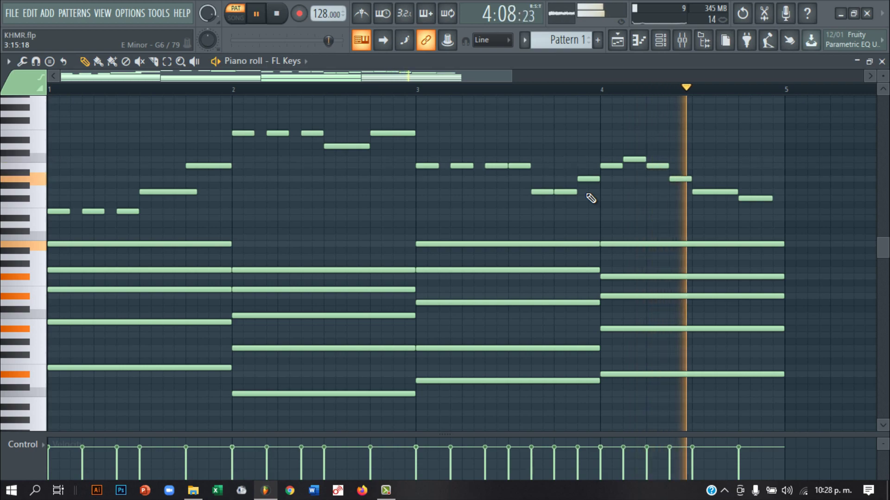
key(space)
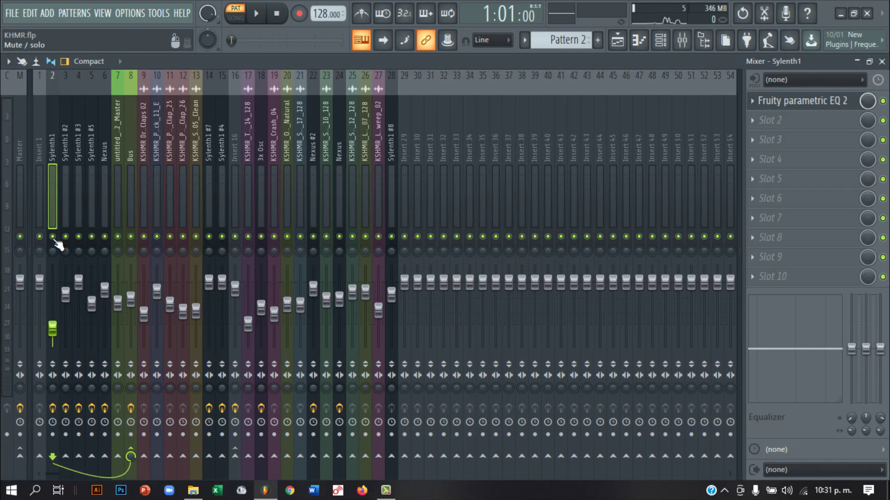
- Solo the Sylenth1 mixer track during Pattern 2 playback and inspect its Fruity parametric EQ 2 curve
right_click(53, 236)
key(space)
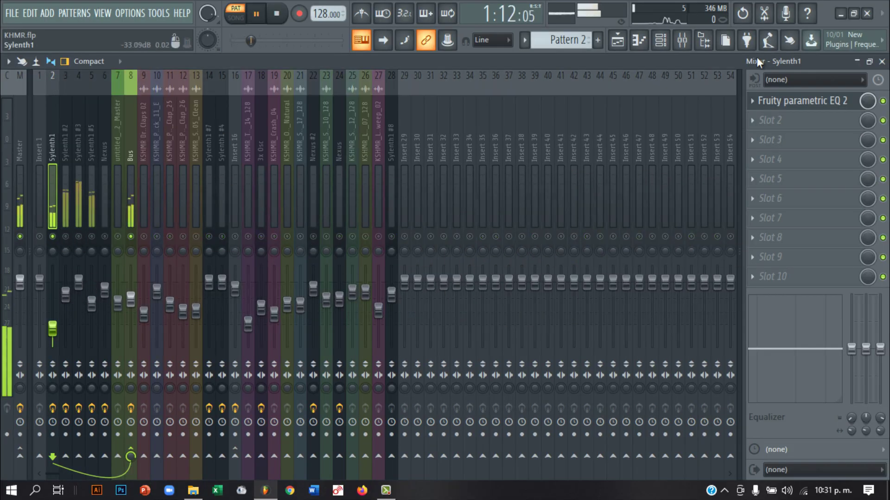
click(770, 102)
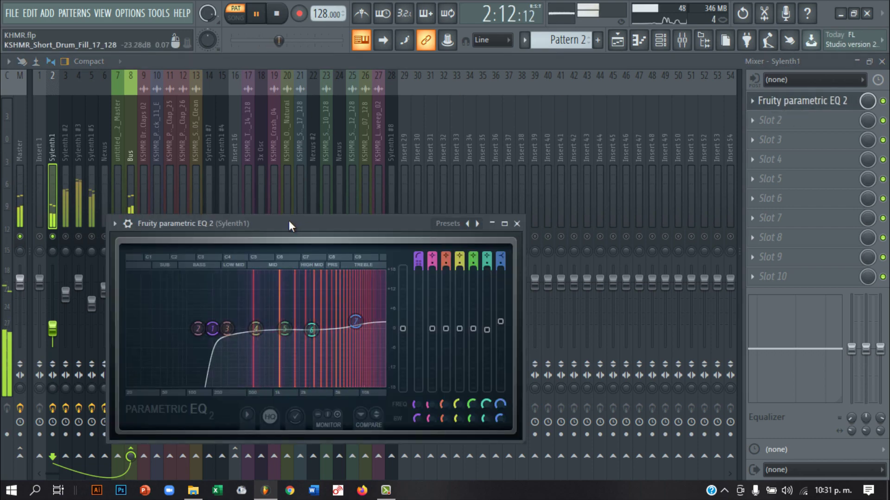
drag(289, 226, 482, 121)
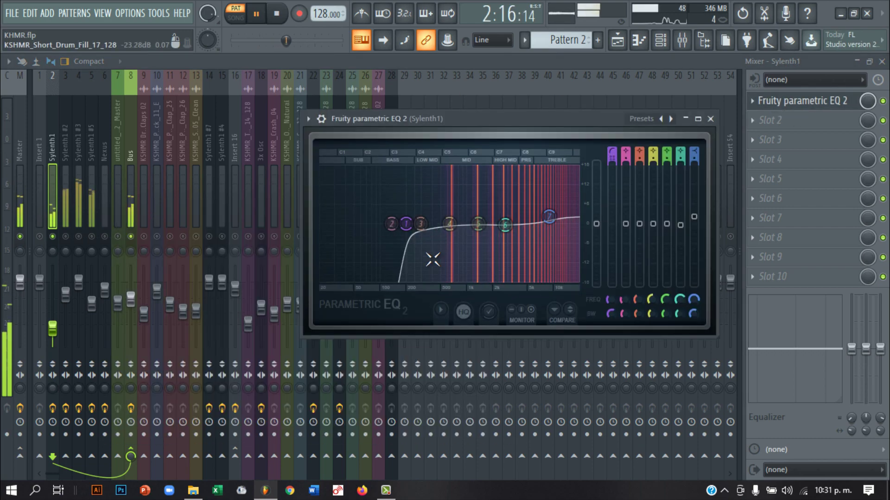
- Solo the Sylenth1 #2 mixer track and inspect its Fruity parametric EQ 2 curve
right_click(65, 237)
click(63, 216)
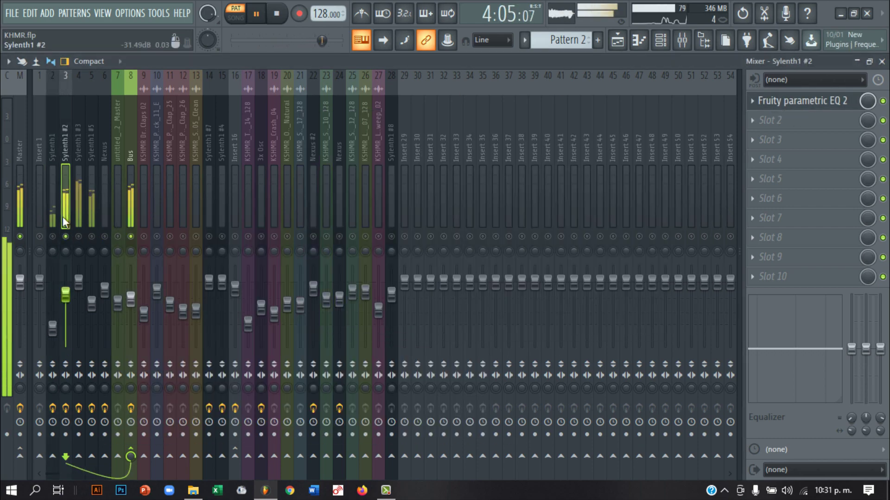
click(814, 101)
drag(171, 121, 514, 100)
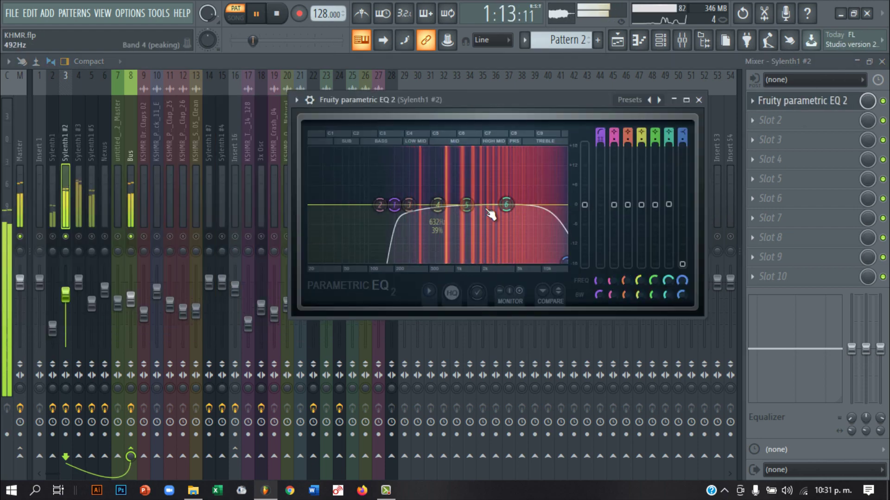
- Solo the Sylenth1 #3 mixer track and inspect its Fruity parametric EQ 2 curve
right_click(79, 237)
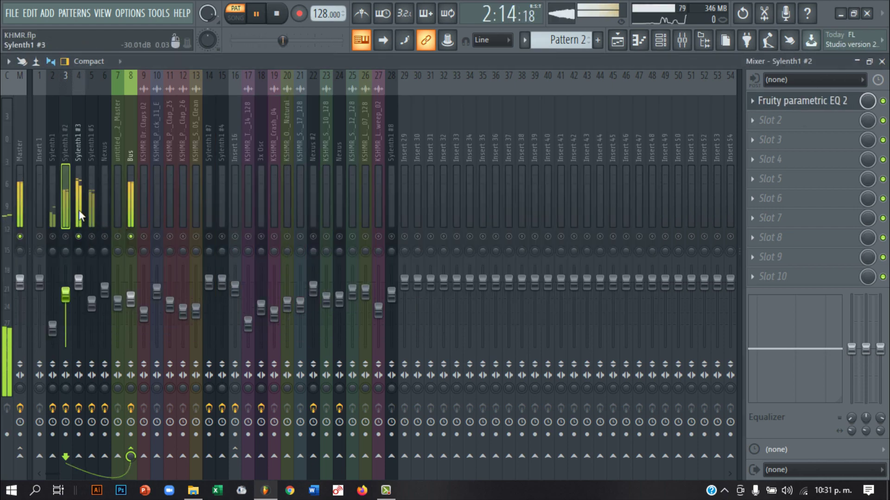
click(79, 210)
click(807, 103)
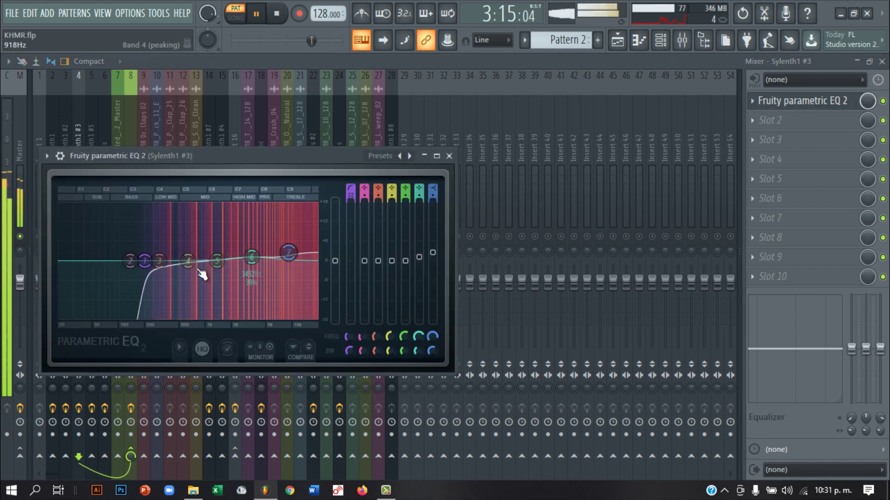
drag(384, 154, 634, 155)
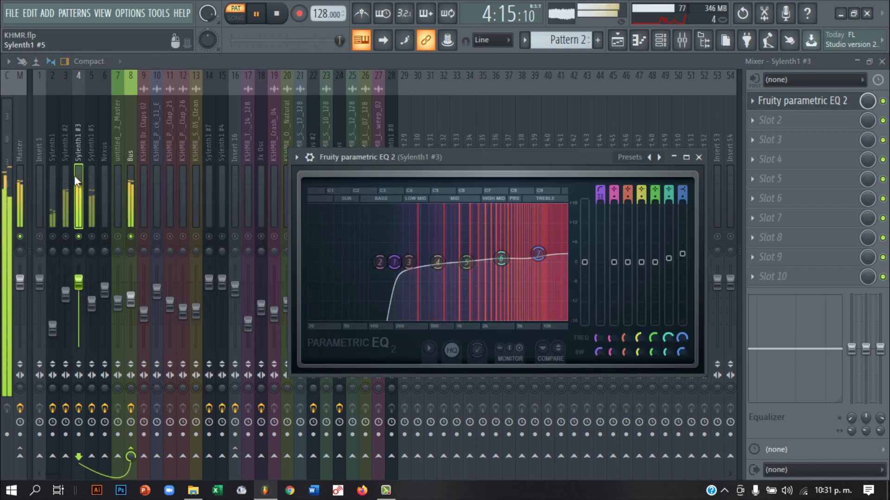
- Solo the Sylenth1 #5 mixer track and inspect its Fruity parametric EQ 2 curve
right_click(92, 236)
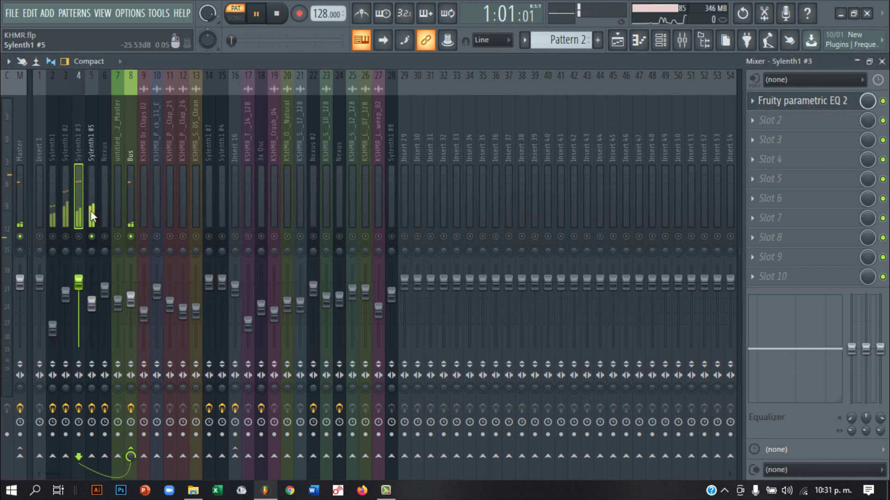
click(92, 211)
click(804, 101)
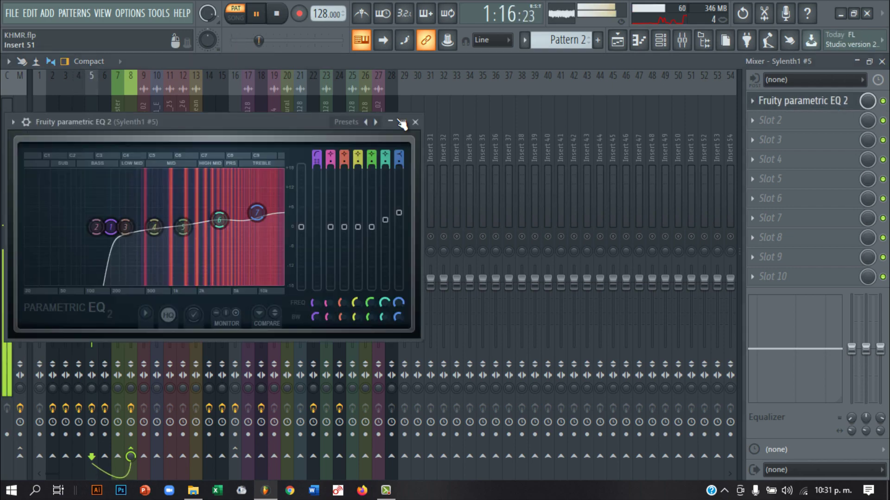
drag(288, 124, 686, 112)
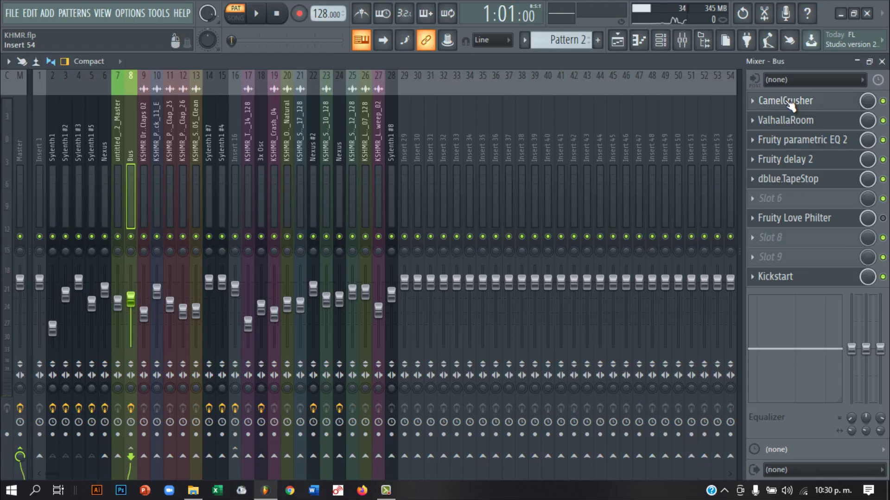
- Open the CamelCrusher and ValhallaRoom effects on the Bus mixer track to inspect their settings
click(787, 101)
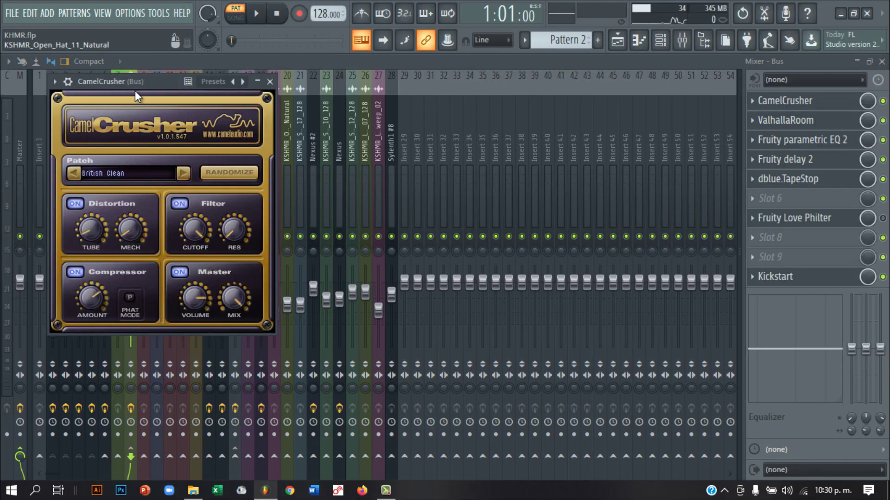
drag(204, 82, 205, 78)
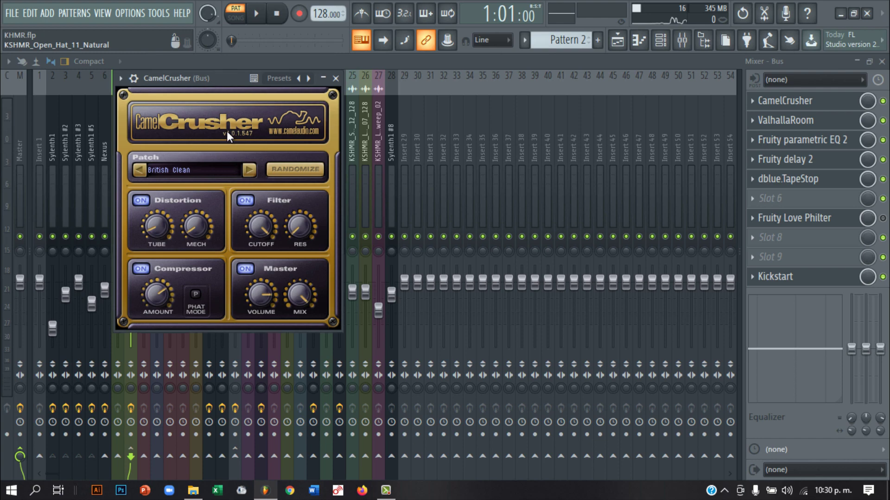
click(792, 124)
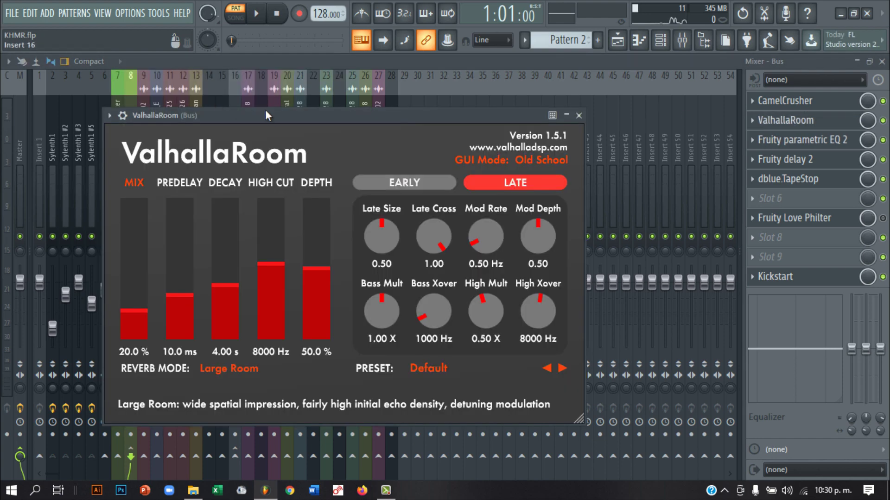
drag(266, 110, 285, 60)
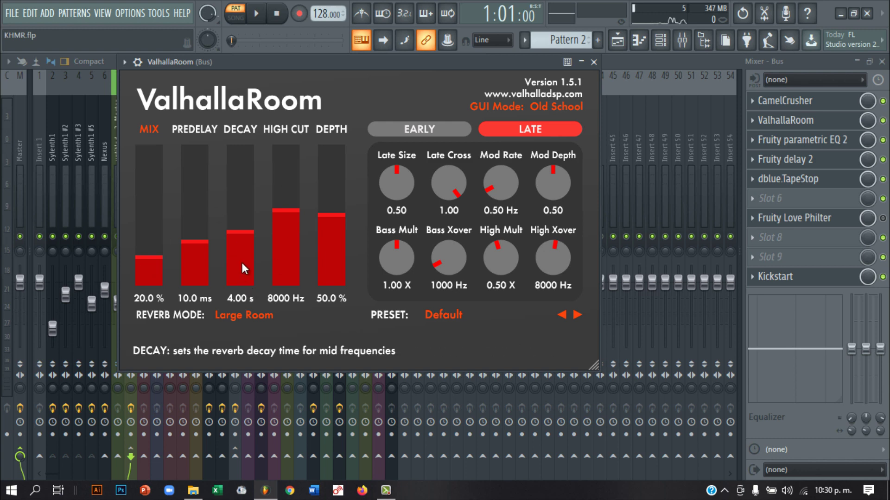
- Open the Fruity parametric EQ 2 and Fruity delay 2 effects on the Bus mixer track to inspect their settings
click(806, 146)
click(806, 147)
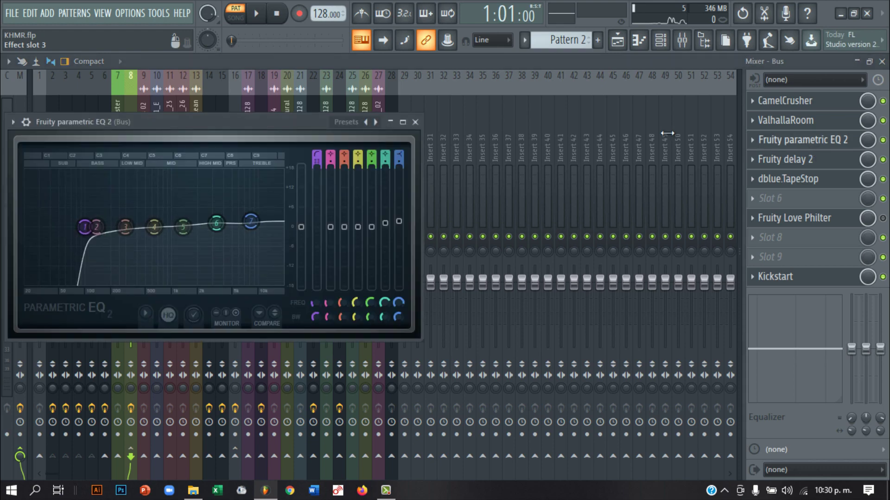
drag(207, 123, 302, 122)
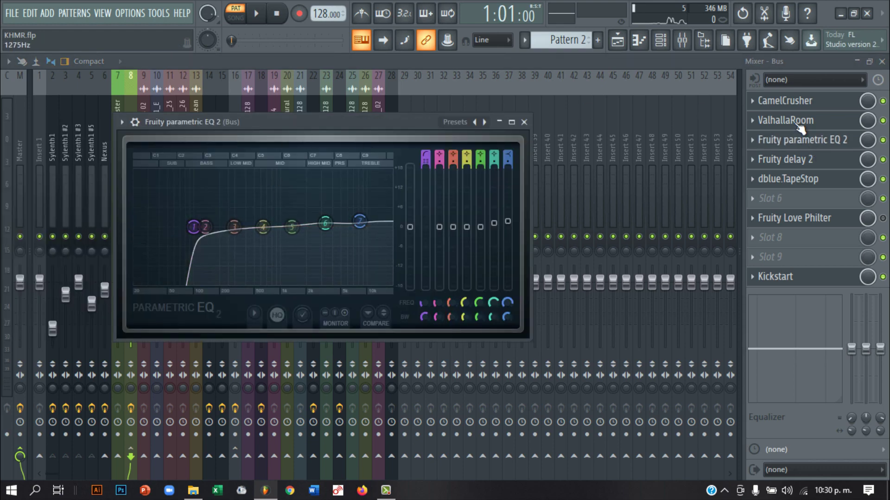
click(810, 140)
click(788, 159)
drag(167, 135, 339, 120)
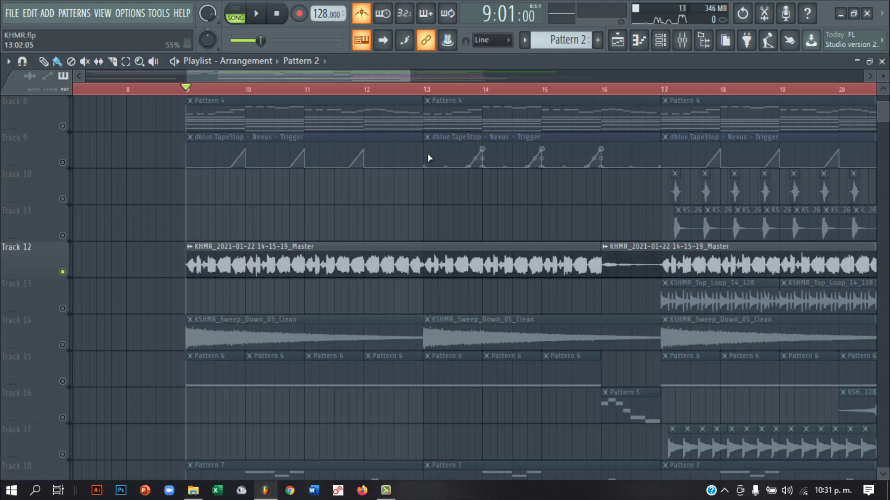
- Play the arrangement from bar 9 with only Track 12 soloed
key(space)
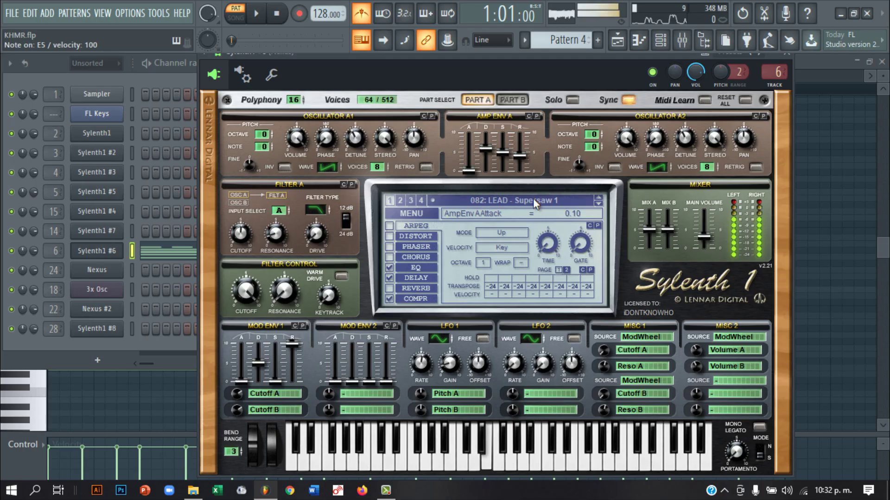
- Audition an E5 note through the Nexus mixer track while inspecting its Kickstart and Fruity parametric EQ 2 effects
key(F9)
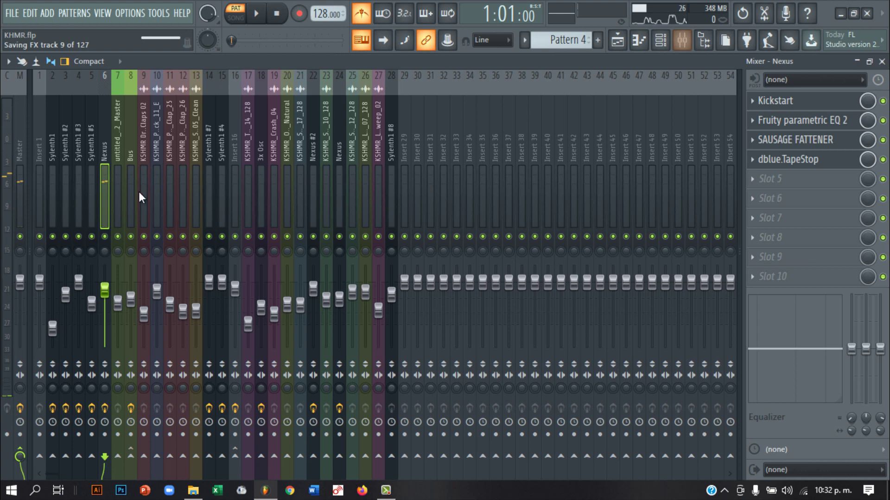
key(c)
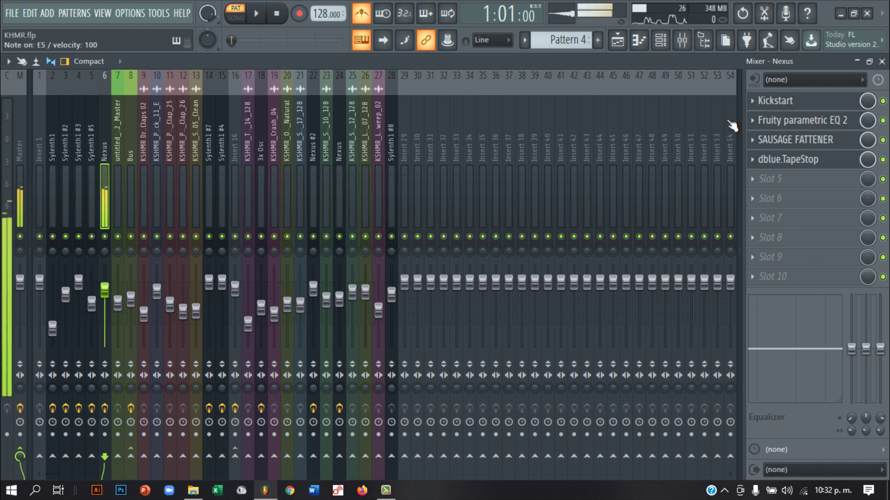
click(783, 101)
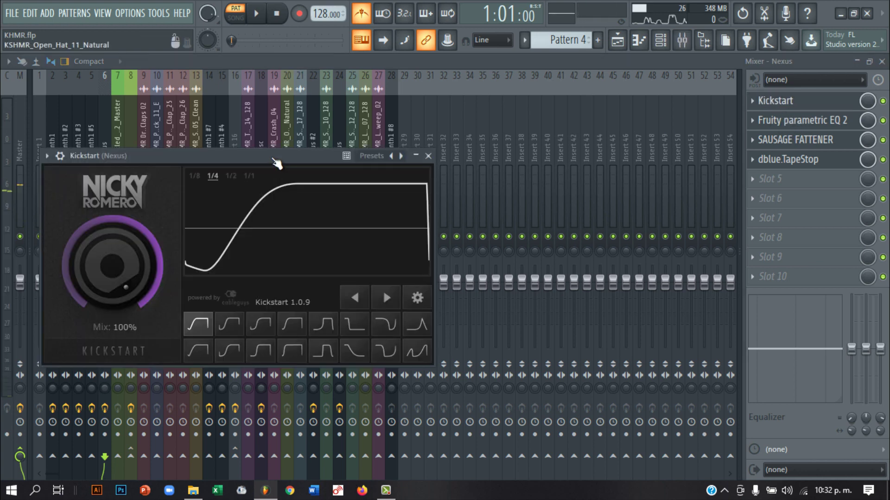
drag(276, 159, 381, 97)
key(c)
click(796, 122)
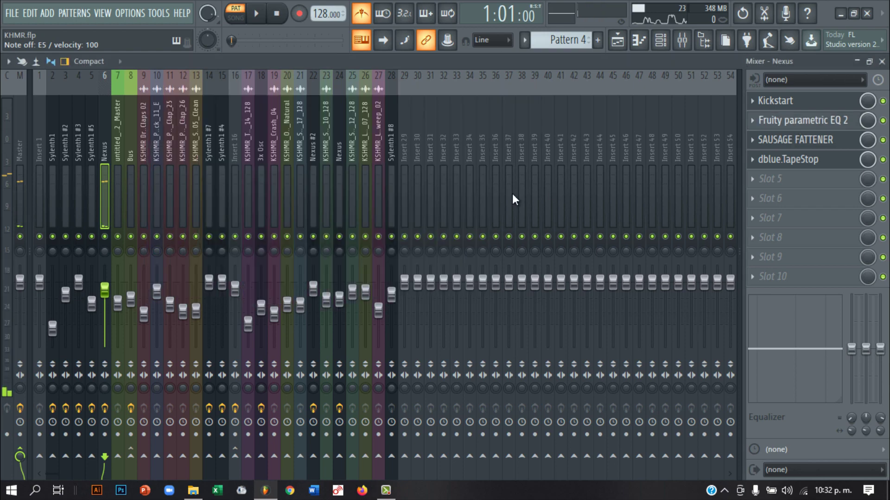
- Open SAUSAGE FATTENER on the Nexus mixer track and raise its Fatness to 80%
click(837, 146)
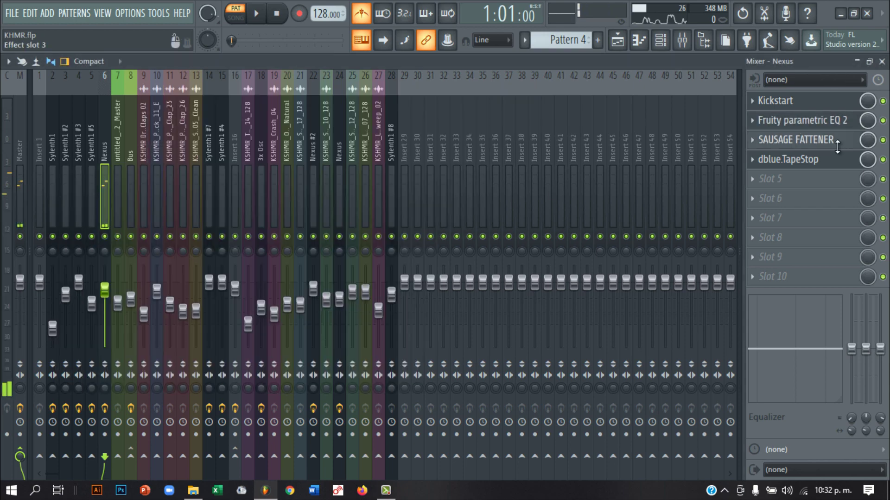
click(838, 146)
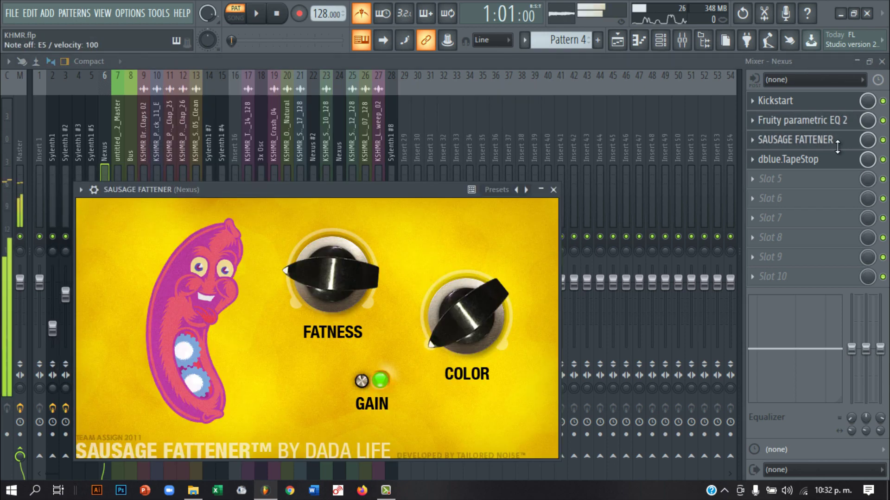
drag(332, 274, 331, 252)
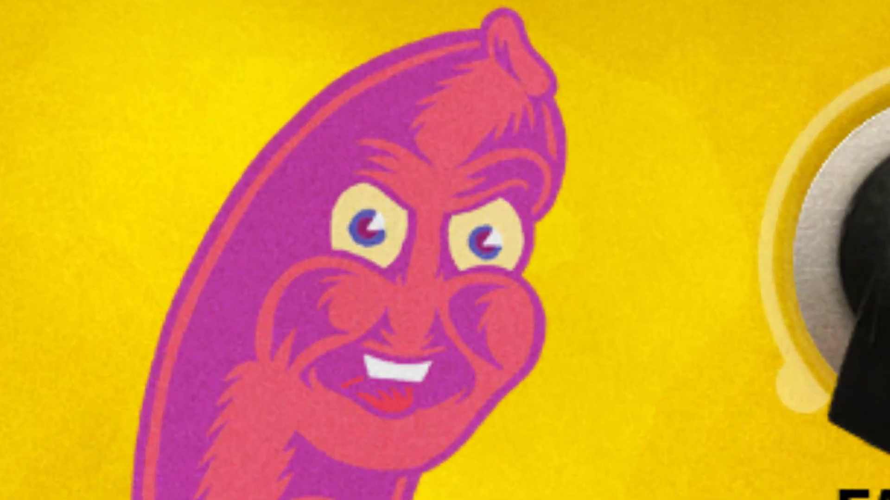
drag(887, 232, 888, 210)
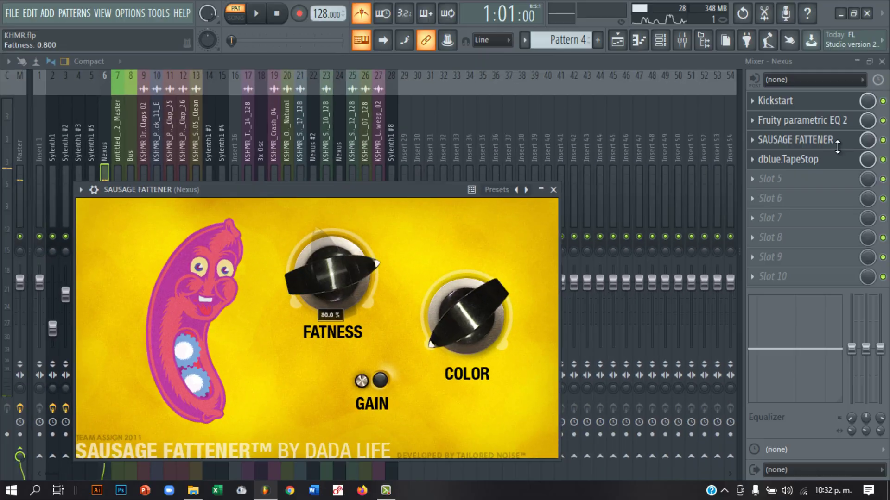
drag(837, 147, 840, 154)
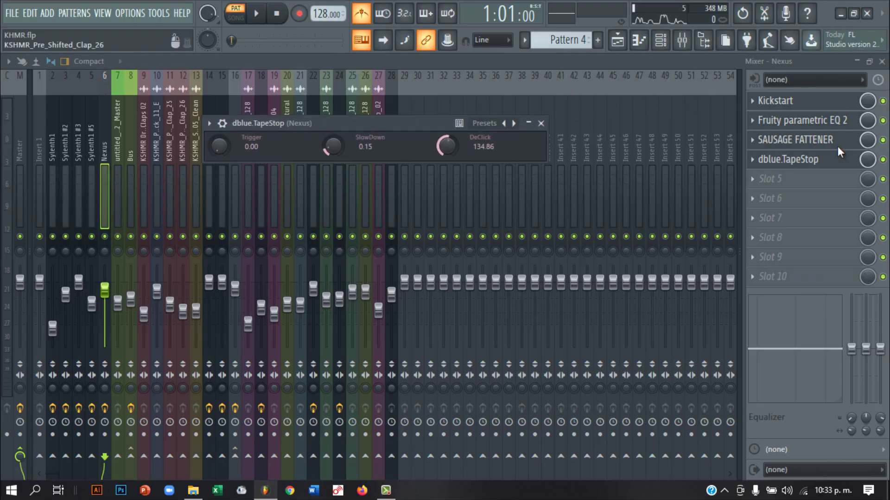
- Open the Trigger control's options in dblue.TapeStop on the Nexus track, and play its automation clip with the soloed tracks from bar 9
right_click(220, 147)
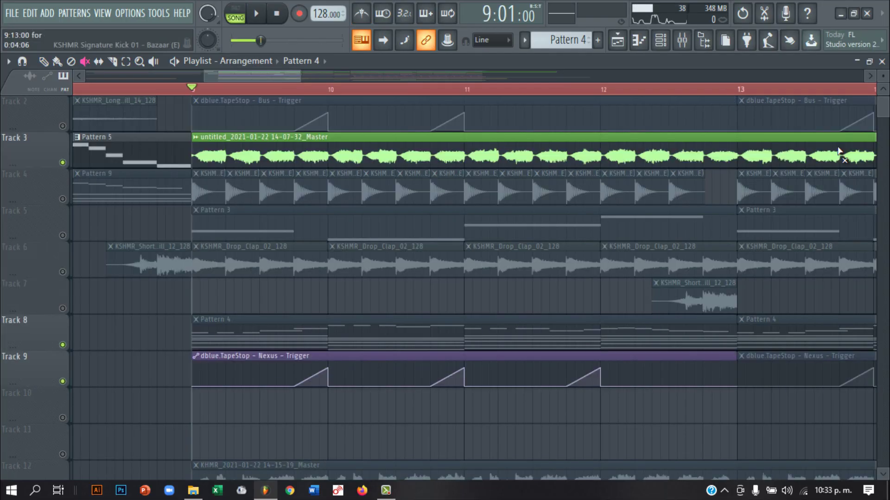
key(space)
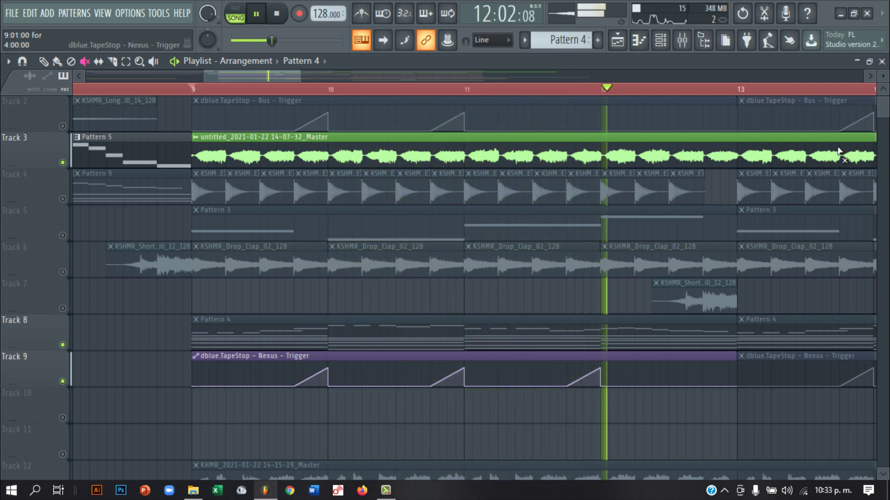
key(space)
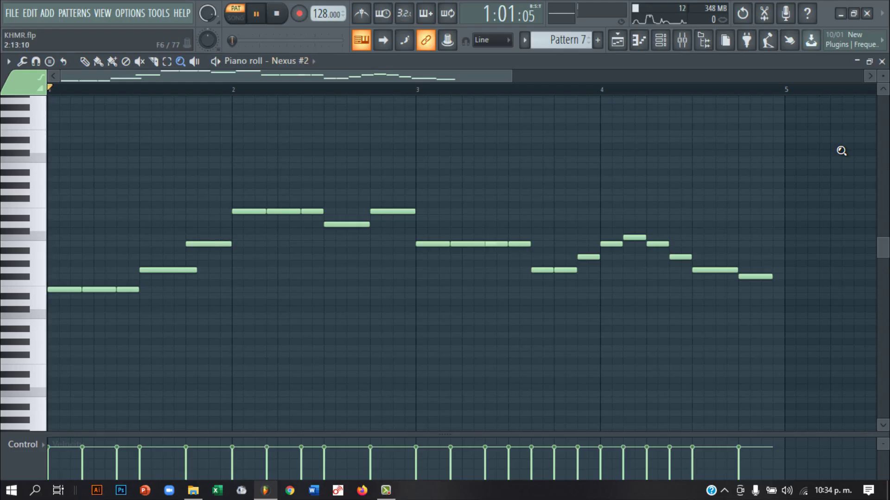
- Play Pattern 7's Nexus #2 melody in the piano roll, stop playback and leave the piano roll
key(space)
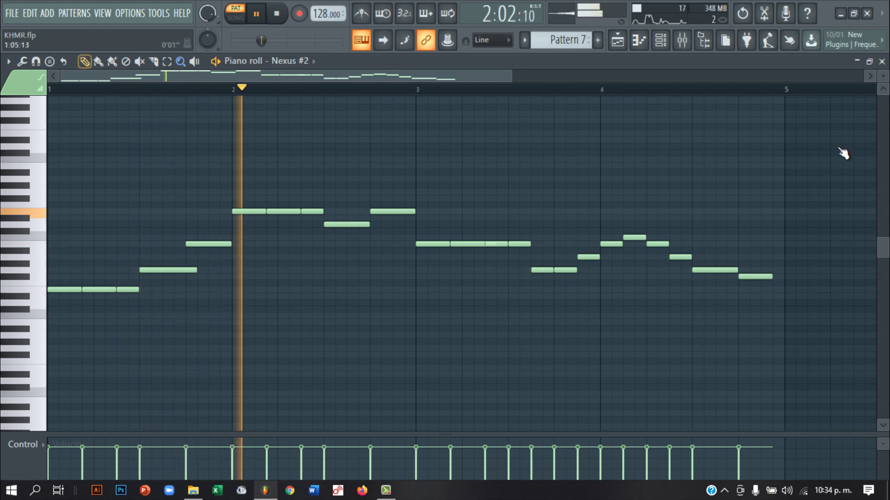
key(p)
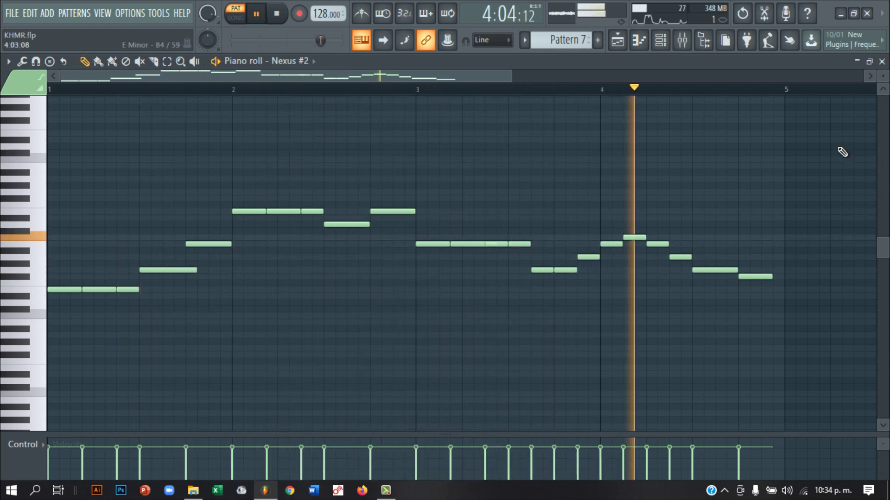
key(space)
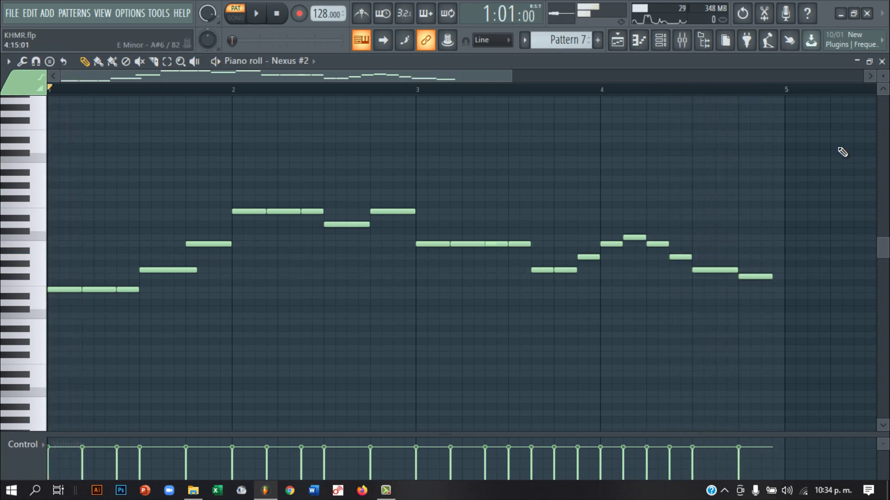
key(Escape)
- Audition notes on Sylenth1 #7, show the mixer, and inspect the Fruity parametric EQ 2 on the Sylenth1 #7 track
key(c)
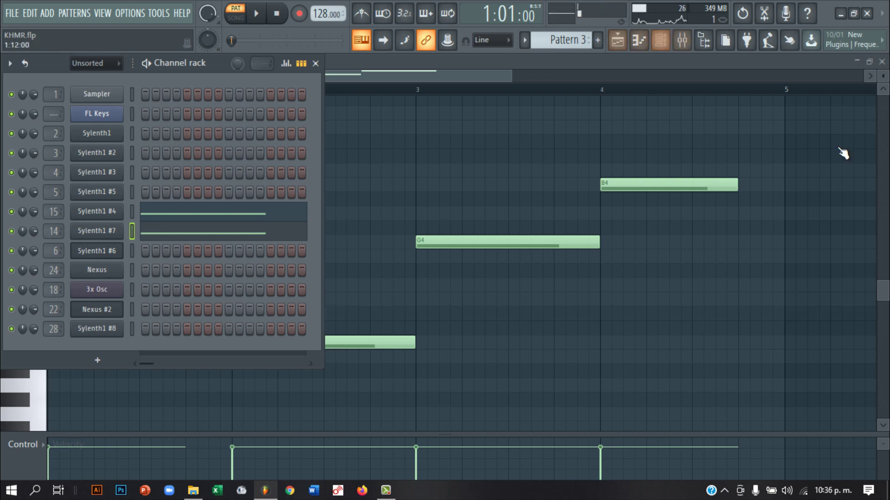
key(F9)
key(x)
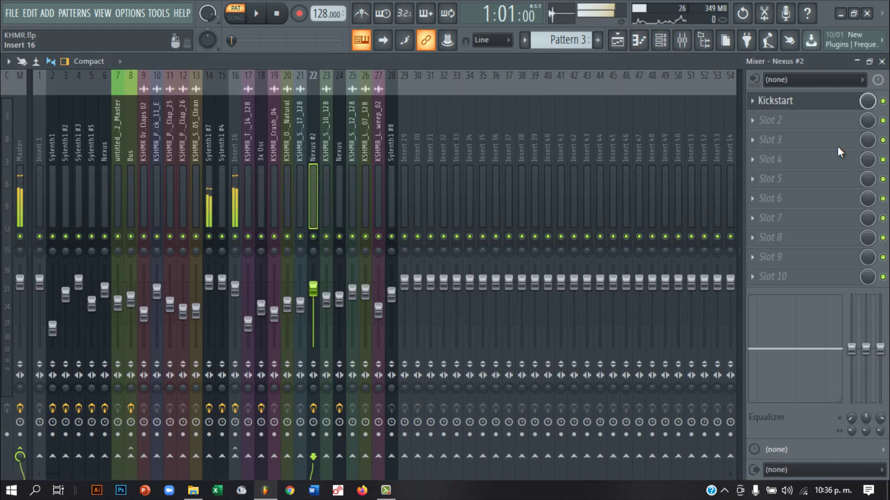
click(209, 200)
click(806, 101)
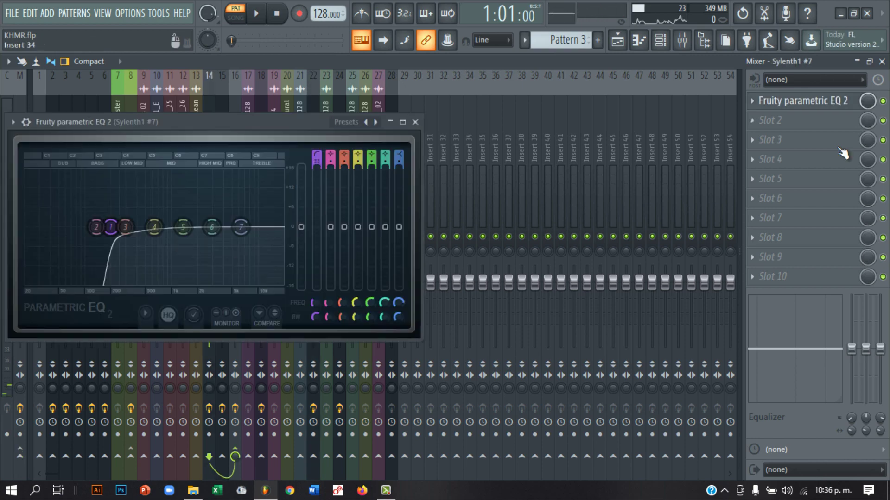
key(x)
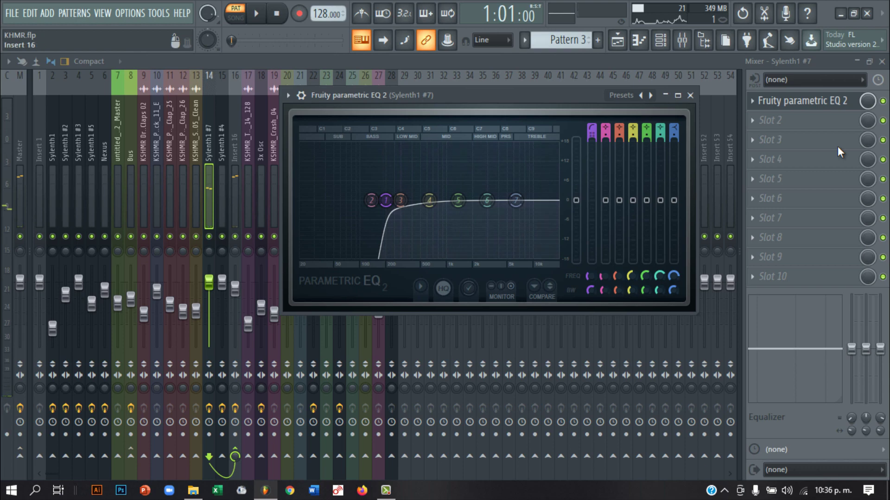
- Inspect Kickstart, CamelCrusher and Fruity parametric EQ 2 on mixer track Insert 16 while auditioning a D4 note and playing Pattern 3
click(235, 199)
click(787, 100)
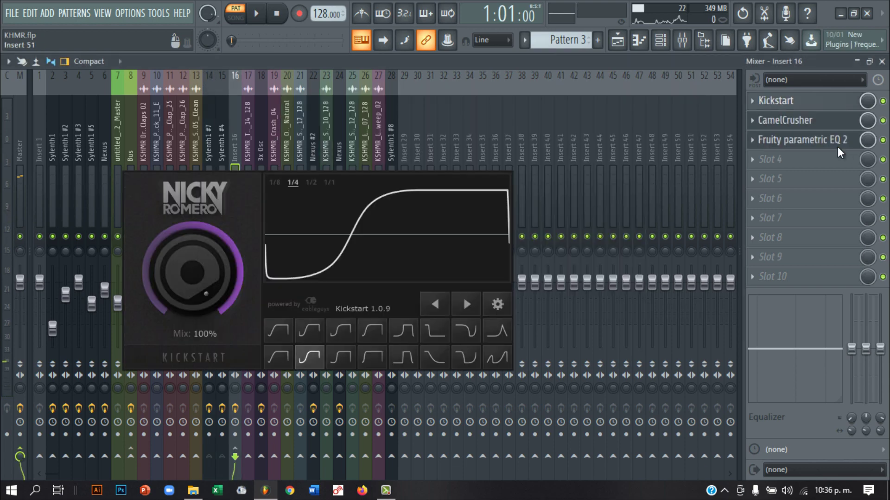
click(785, 120)
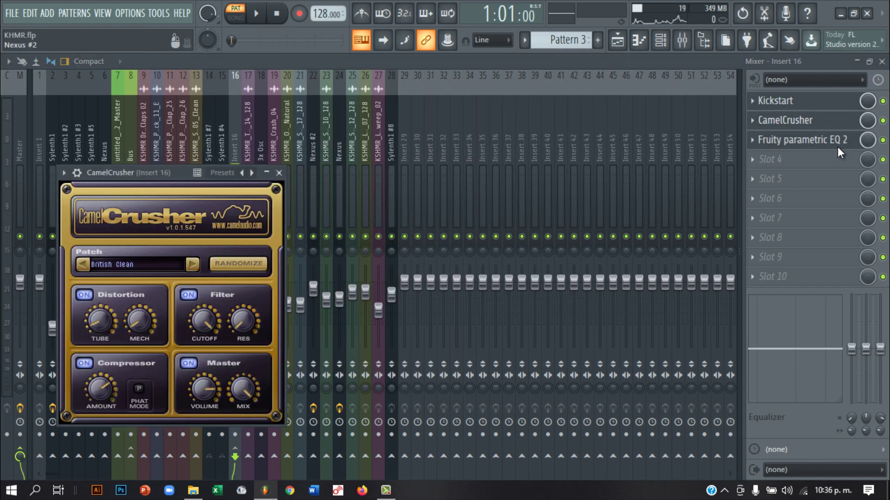
key(x)
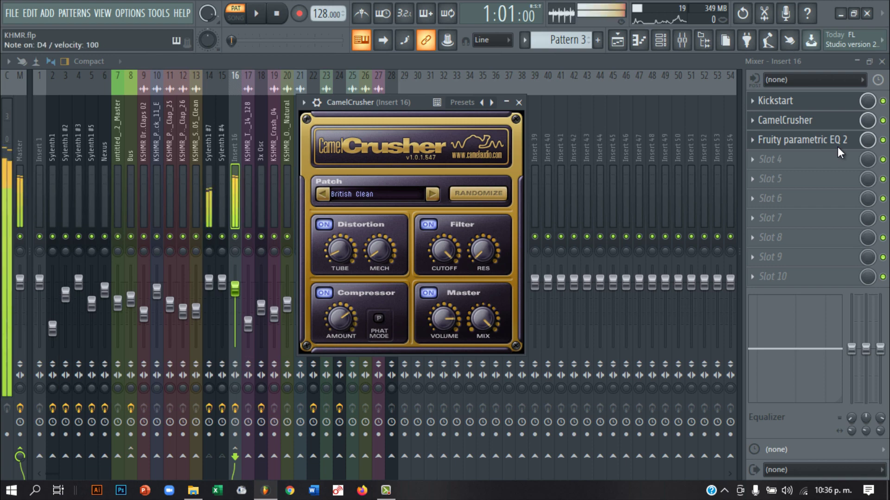
click(839, 147)
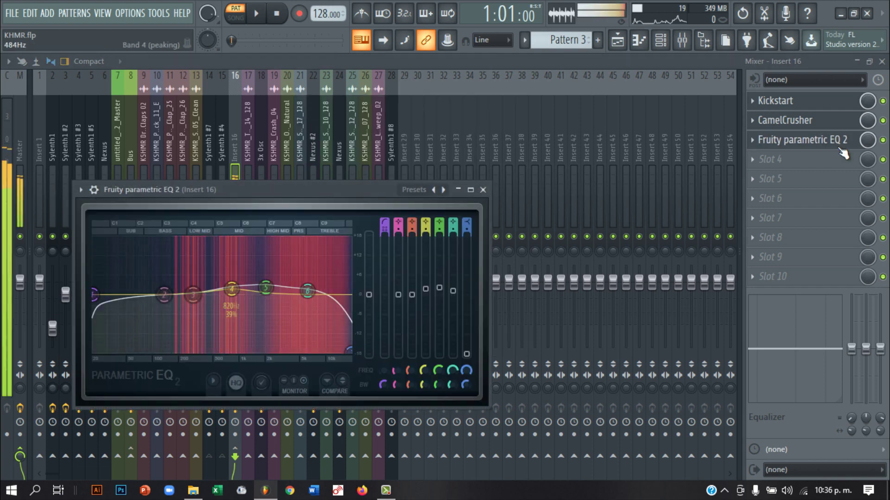
key(space)
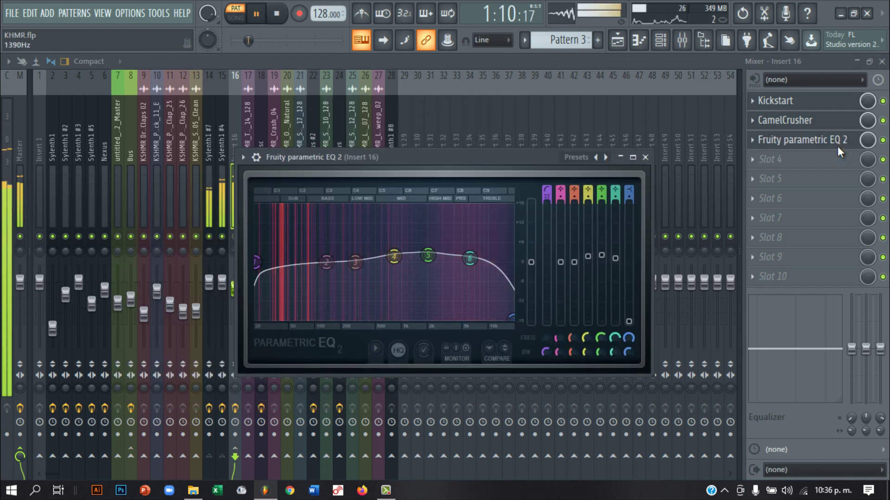
- Open the 3x Osc channel's synth settings while the arrangement plays from bar 9
click(841, 149)
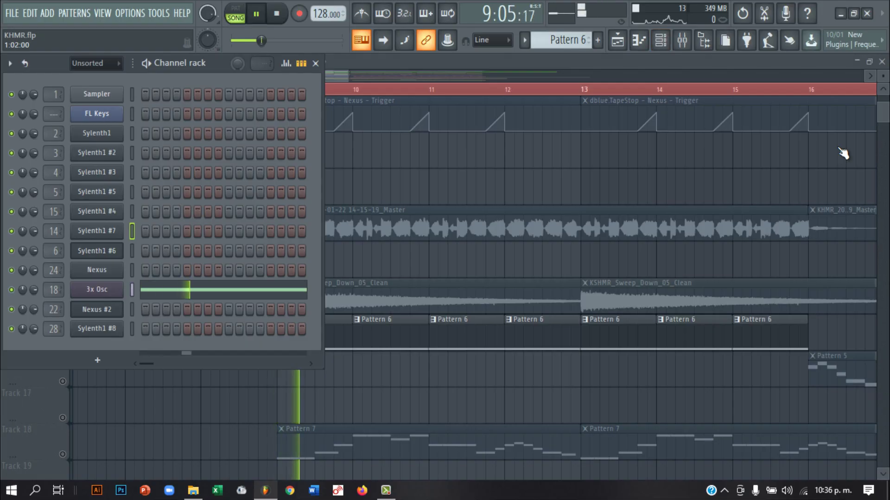
click(97, 289)
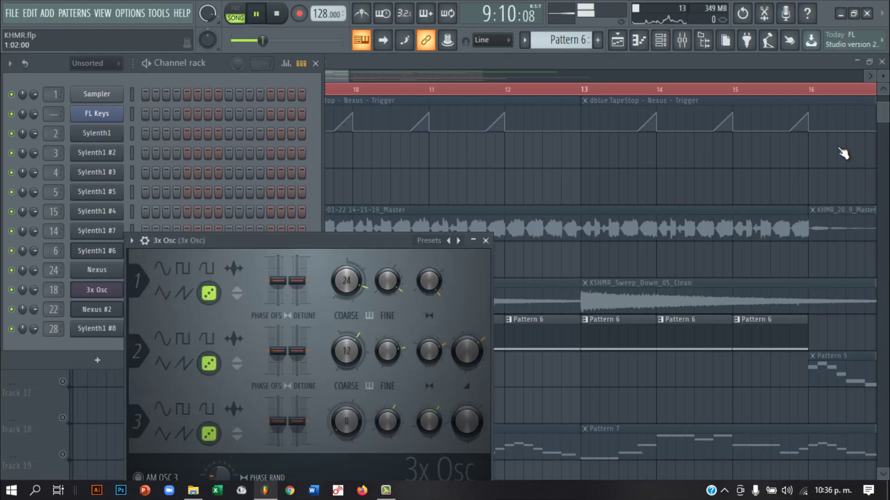